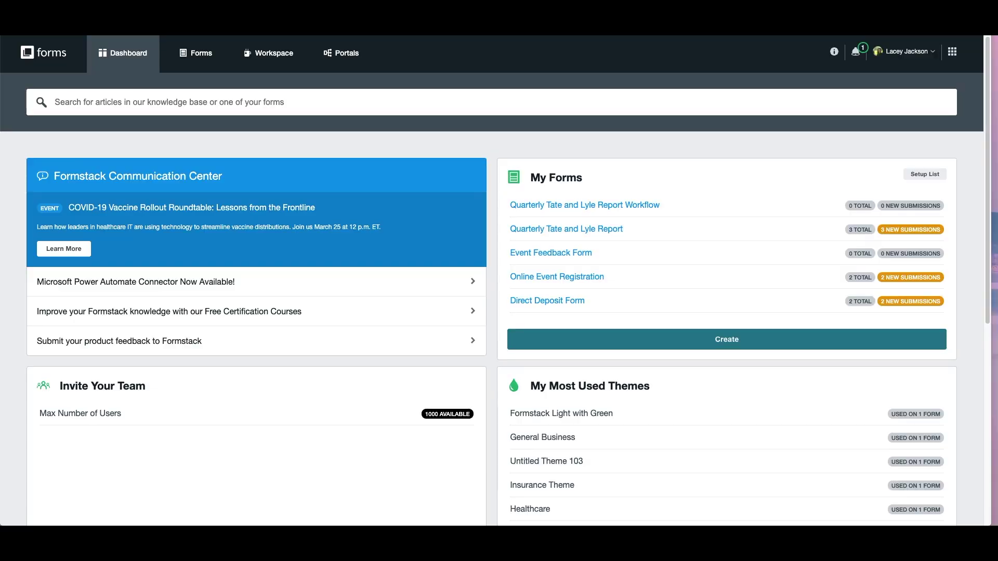
# Create a new standard form named 'New Project Idea Intake Form' from a blank layout.
pyautogui.click(566, 346)
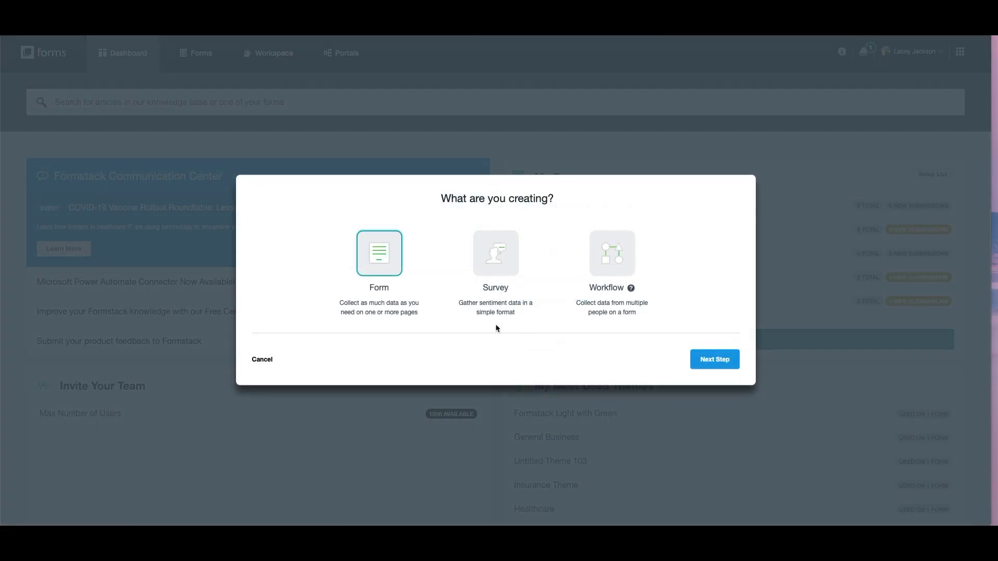
pyautogui.click(707, 360)
pyautogui.write('New Project Idea Intake Form')
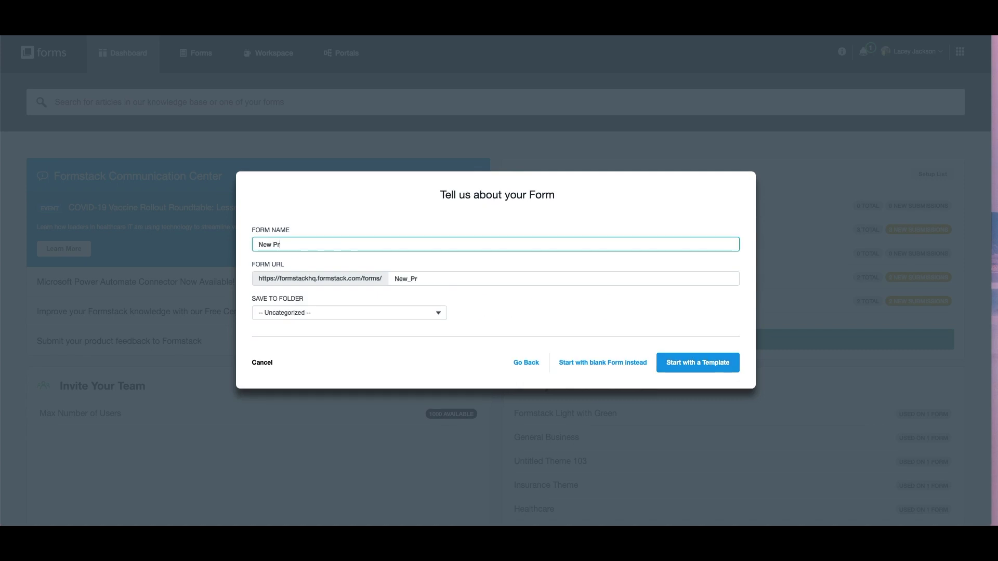
pyautogui.click(627, 363)
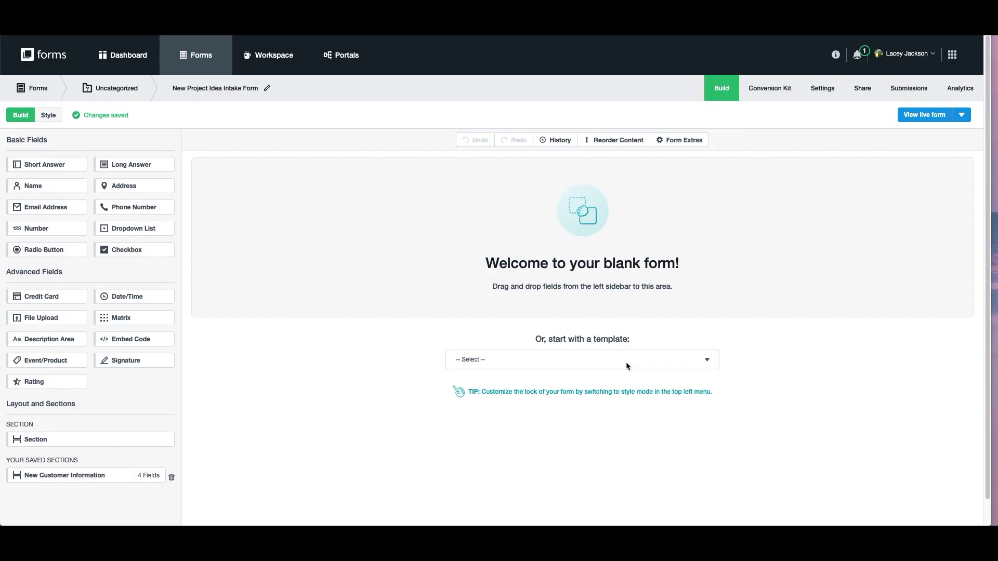
# Add a section headed 'New Project Idea Intake Form' to the blank form.
pyautogui.moveTo(36, 439); pyautogui.dragTo(535, 234)
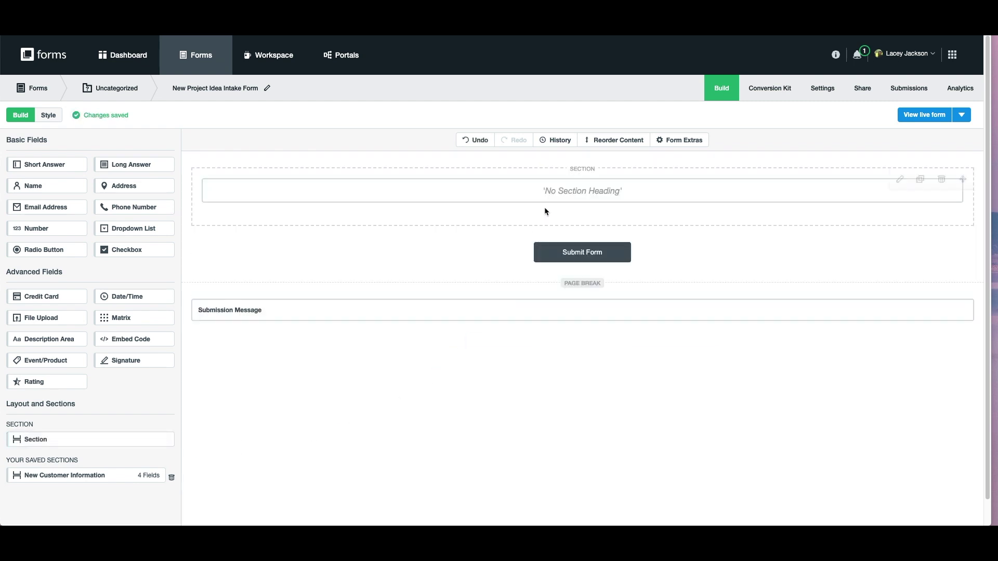
pyautogui.click(383, 202)
pyautogui.click(69, 222)
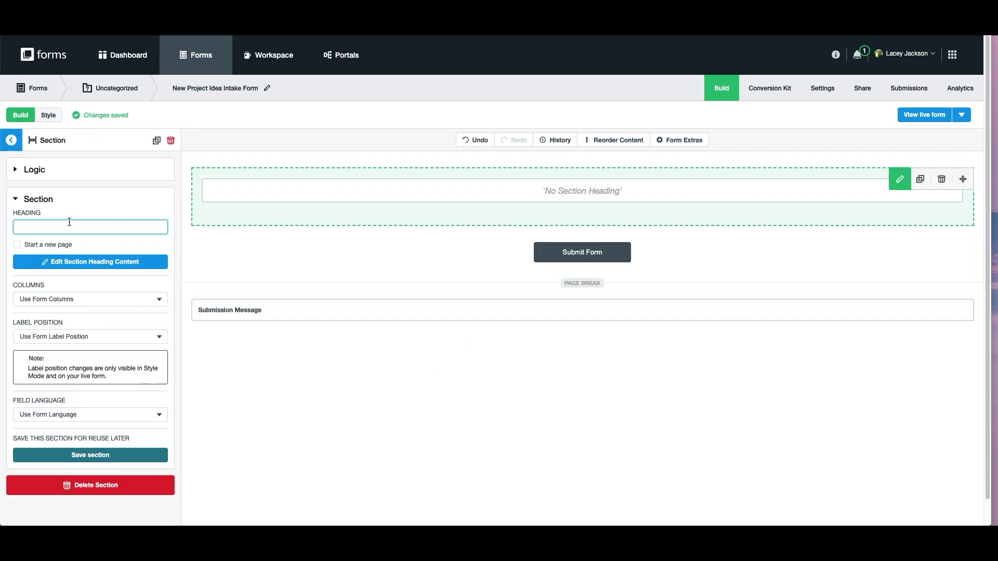
pyautogui.write('New Project Idea In')
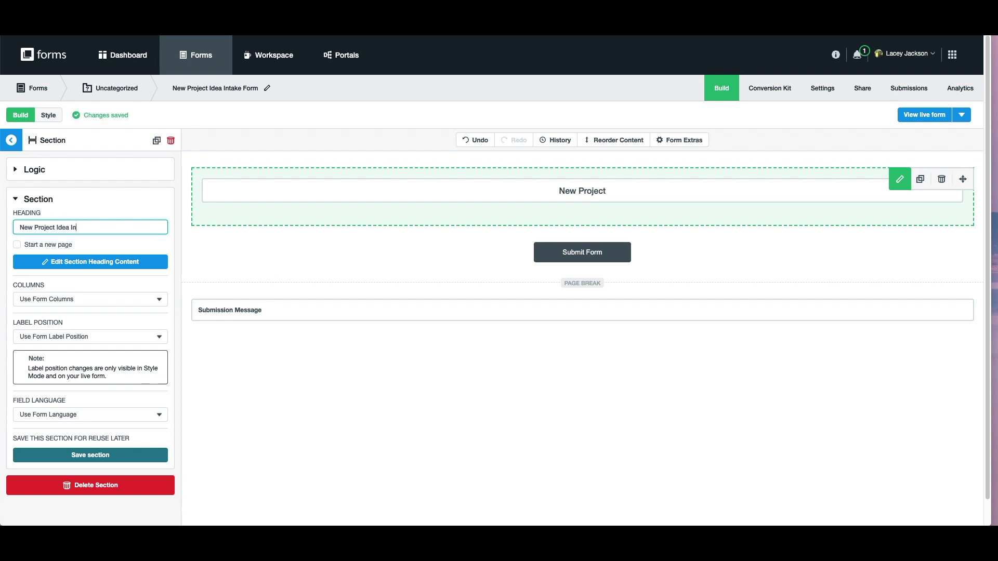
pyautogui.write('take Form')
# Add a Description Area to the section and paste in the introductory paragraph.
pyautogui.click(10, 139)
pyautogui.moveTo(37, 339); pyautogui.dragTo(292, 209)
pyautogui.click(280, 227)
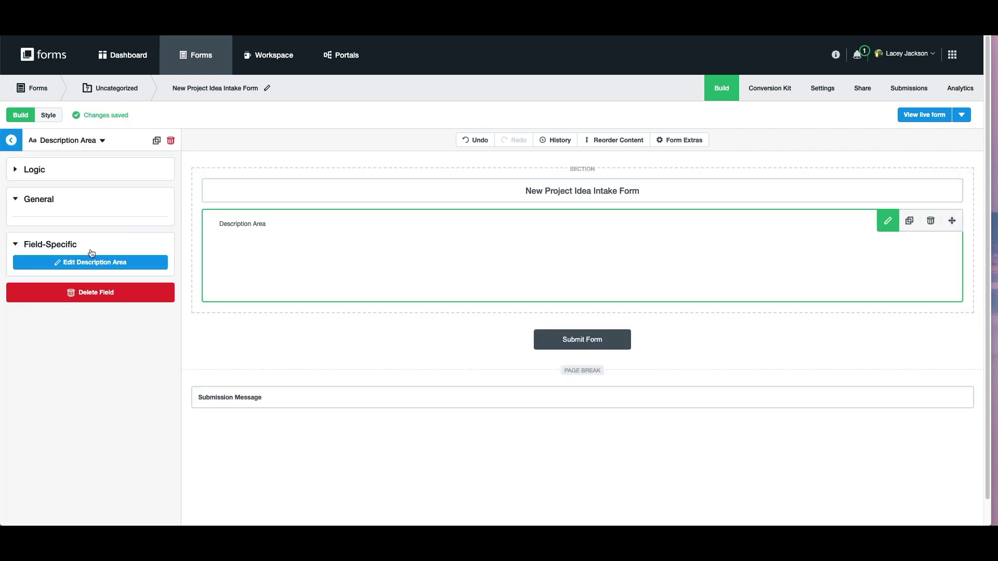
pyautogui.click(105, 261)
pyautogui.press('super+a')
pyautogui.write("In 2021, we're focusing on improving the client experience! This form is a platform for sharing ideas to create a better client experience. It will like result in operation efficiencies, but the main focus is on the client and what will help to better align with their strategic growth goals. This intake form is meant for ideas that solve a specific problems.")
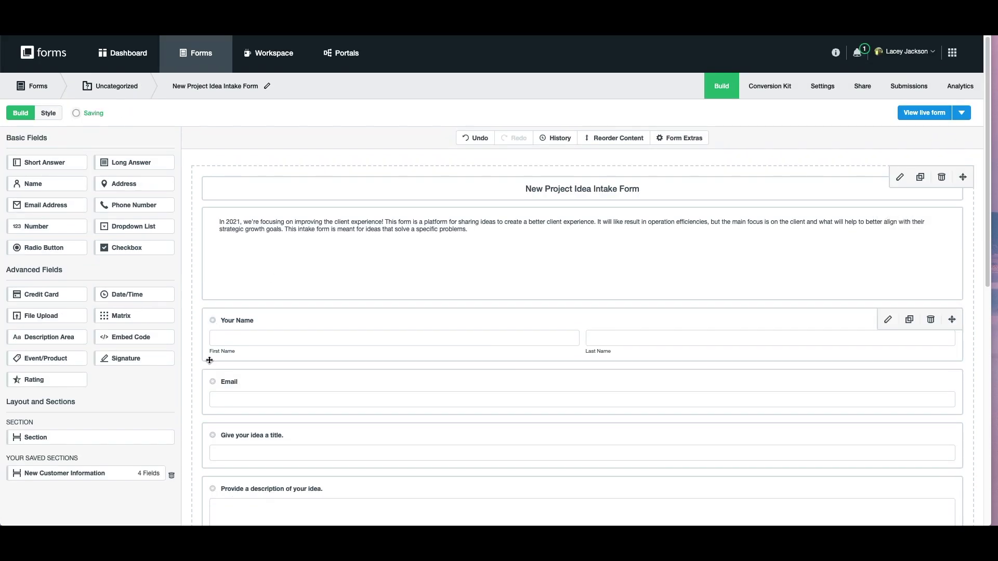
# Make the Email, idea title, idea description, problem and Who will benefit questions required.
pyautogui.click(212, 381)
pyautogui.scroll(-1, 212, 374)
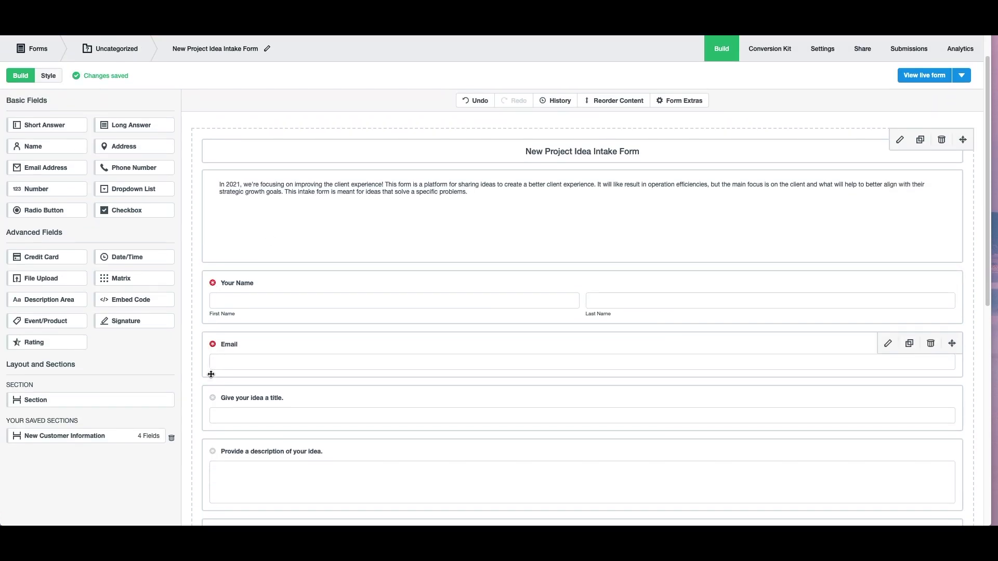
pyautogui.click(213, 395)
pyautogui.scroll(-1, 213, 400)
pyautogui.click(212, 407)
pyautogui.scroll(-3, 213, 358)
pyautogui.click(213, 356)
pyautogui.scroll(-2, 214, 371)
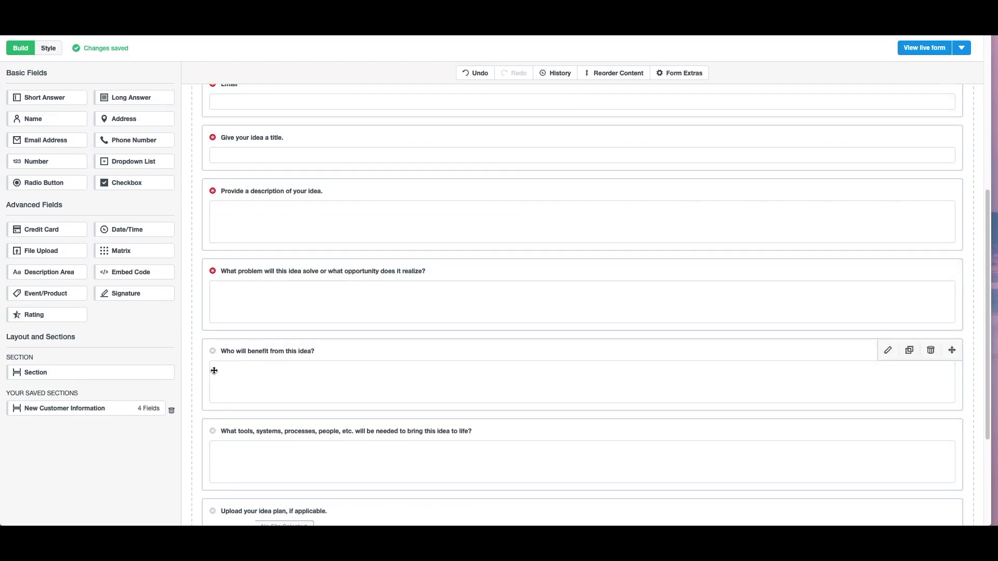
pyautogui.click(214, 353)
pyautogui.scroll(-2, 215, 357)
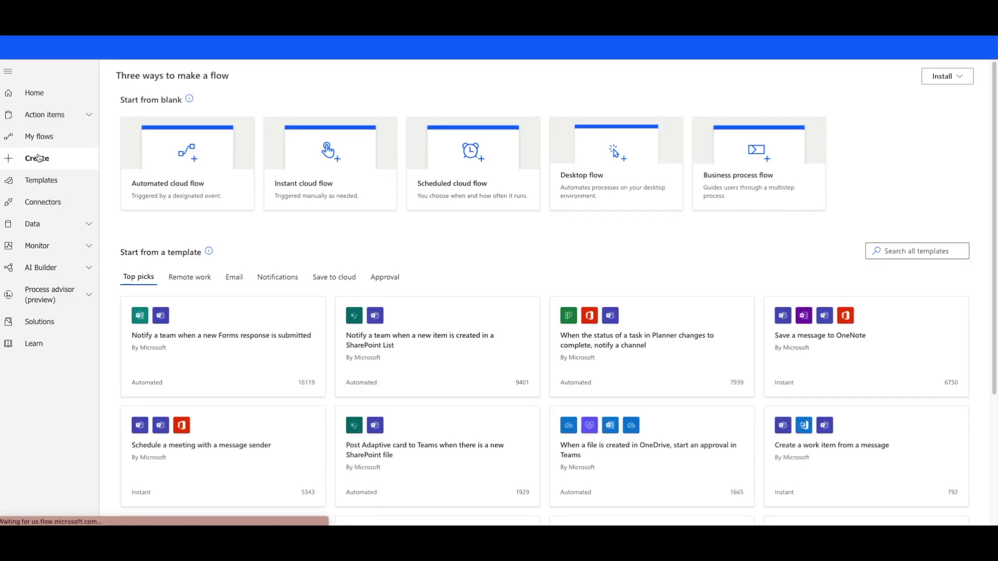
# Create automated cloud flow 'New Project Idea Workflow' with the Formstack form-submitted trigger.
pyautogui.click(172, 146)
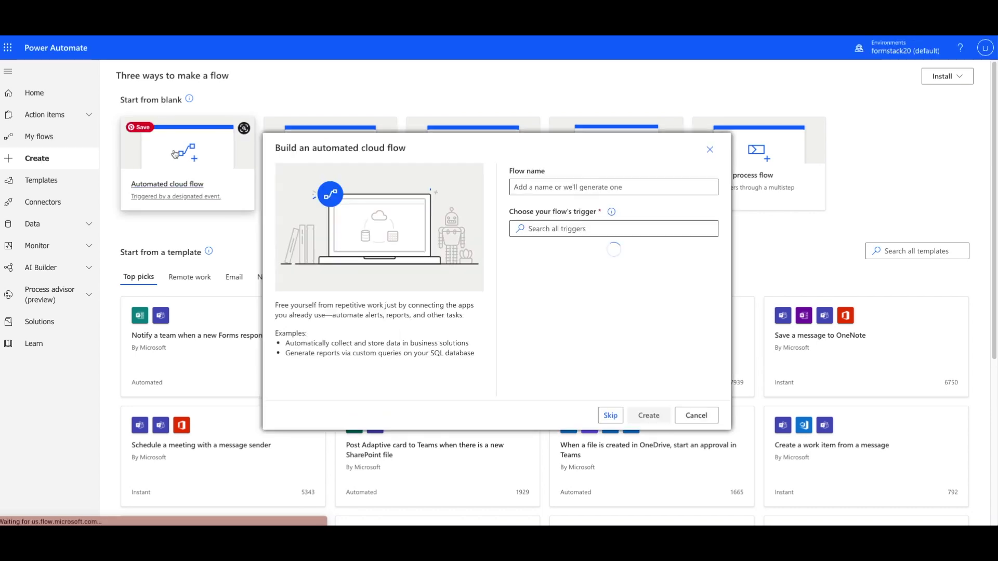
pyautogui.write('New Proj')
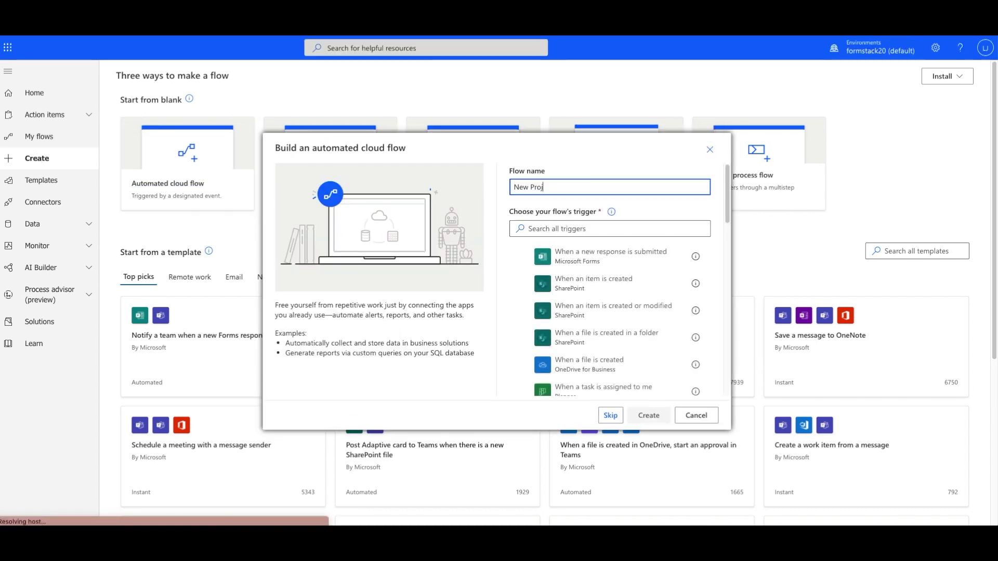
pyautogui.write('ect Idea Workflow')
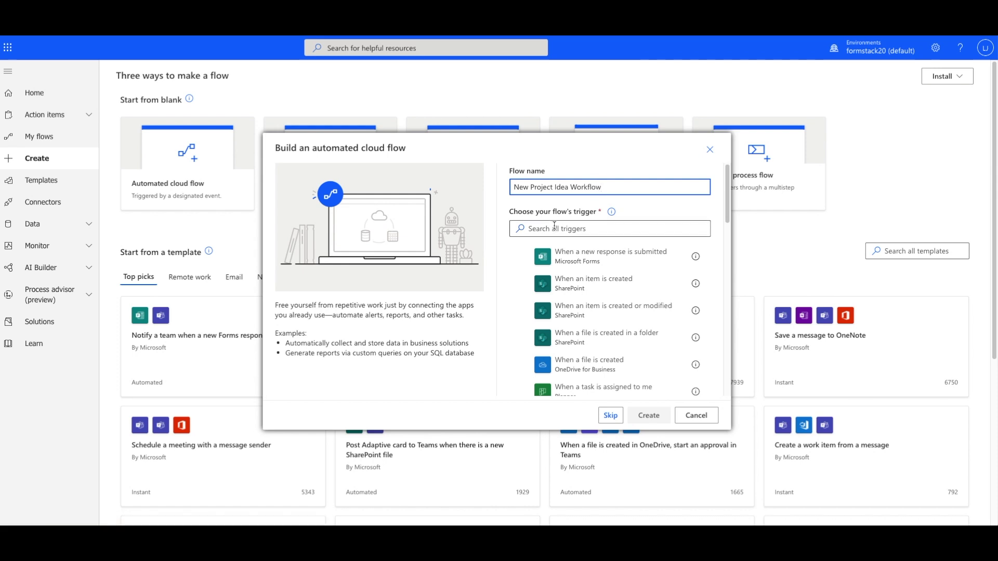
pyautogui.click(608, 228)
pyautogui.write('Formstack')
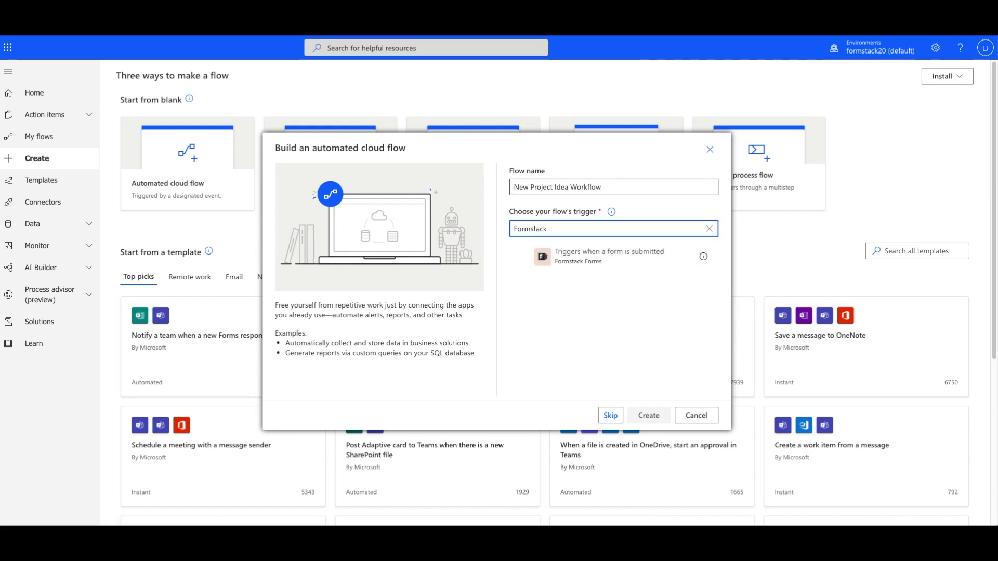
pyautogui.click(598, 258)
pyautogui.click(649, 415)
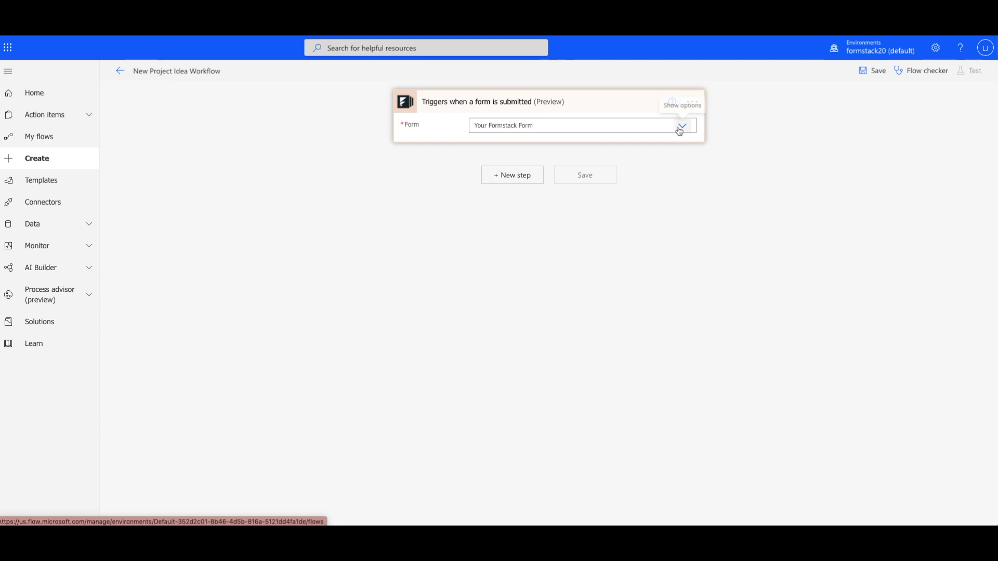
# Set the Formstack trigger's form to New Project Idea Intake Form and add a new step.
pyautogui.click(679, 130)
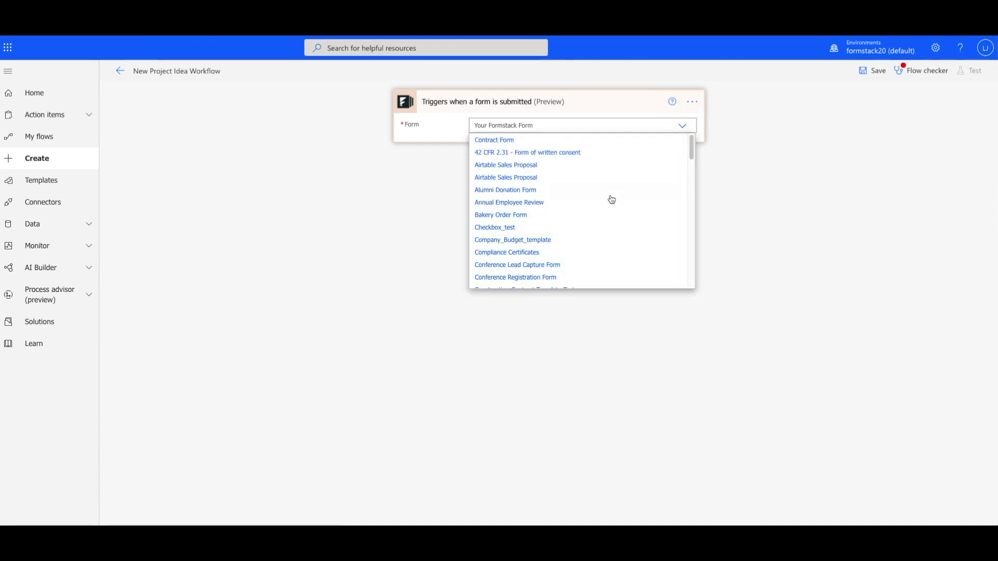
pyautogui.scroll(-5, 569, 187)
pyautogui.scroll(-3, 604, 209)
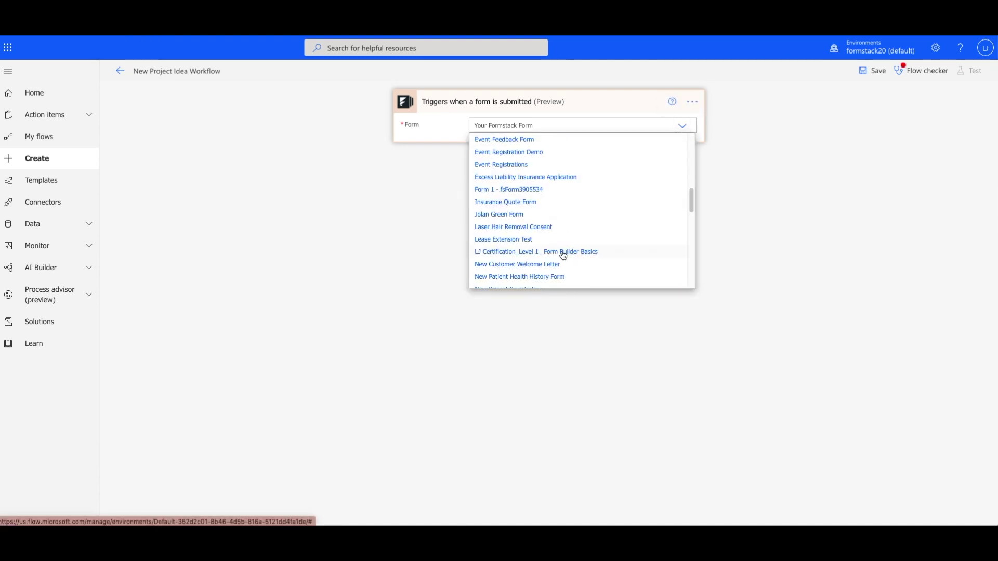
pyautogui.scroll(-2, 563, 255)
pyautogui.click(542, 246)
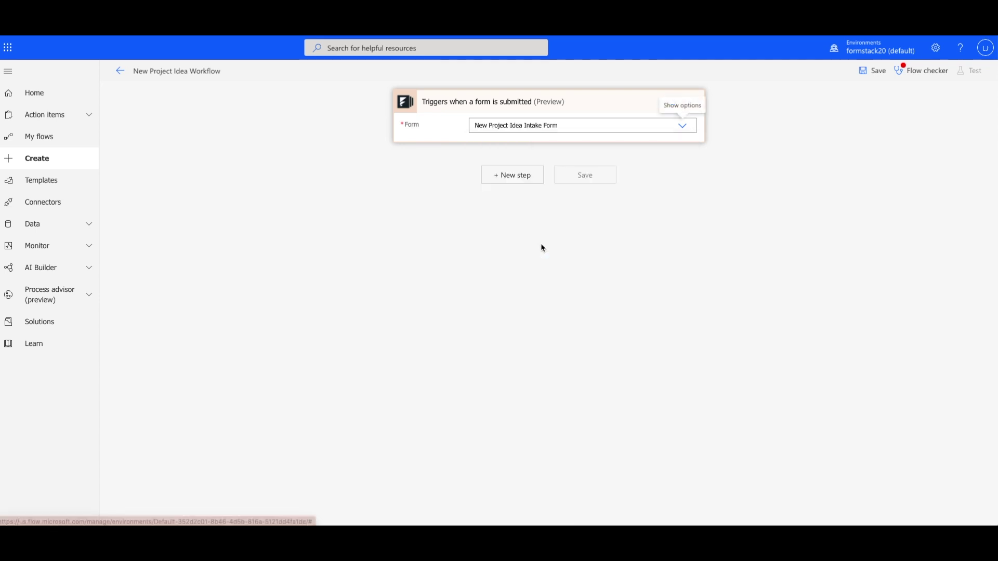
pyautogui.click(512, 176)
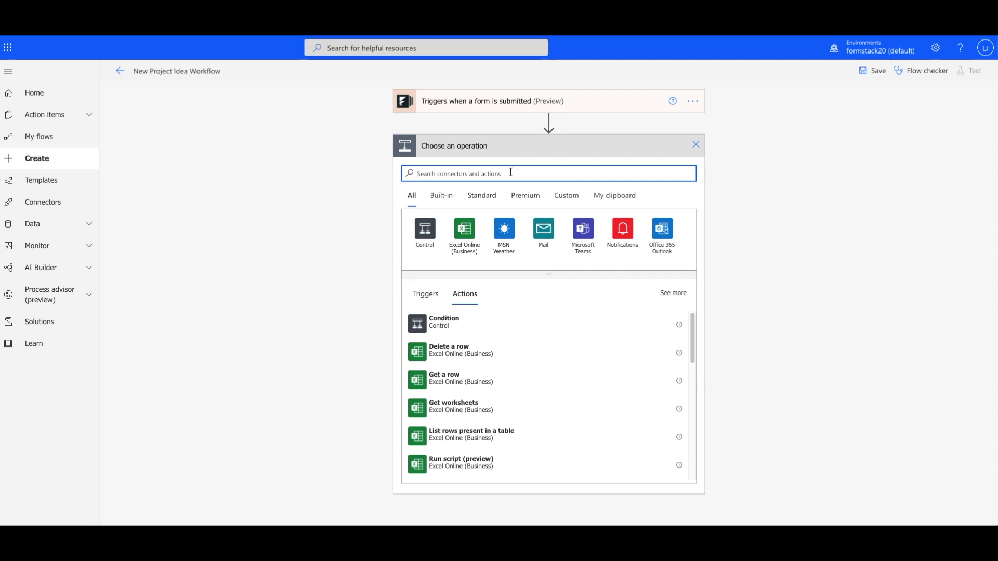
# Add the Excel Online (Business) 'Add a row into a table' action after the trigger.
pyautogui.write('Excel')
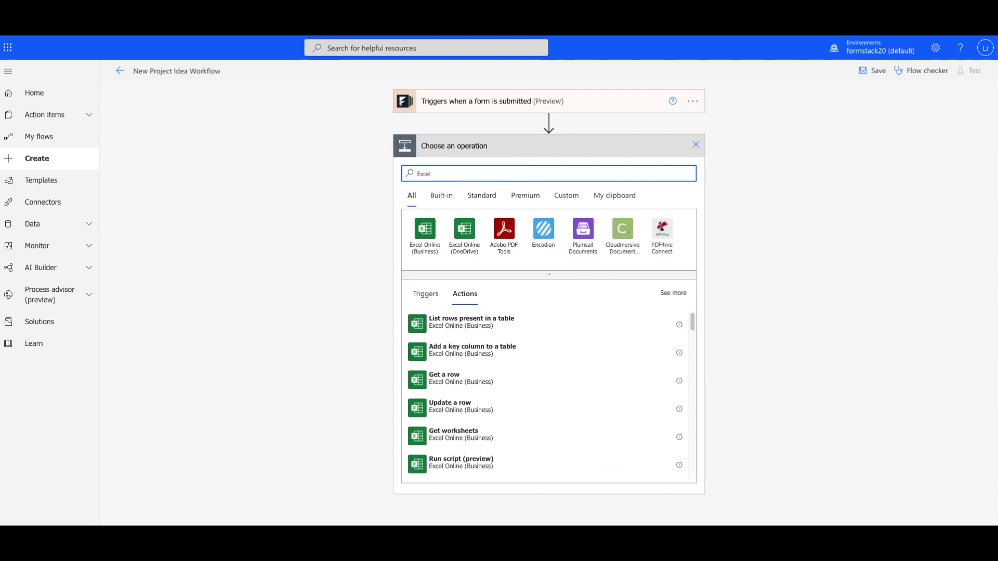
pyautogui.click(426, 231)
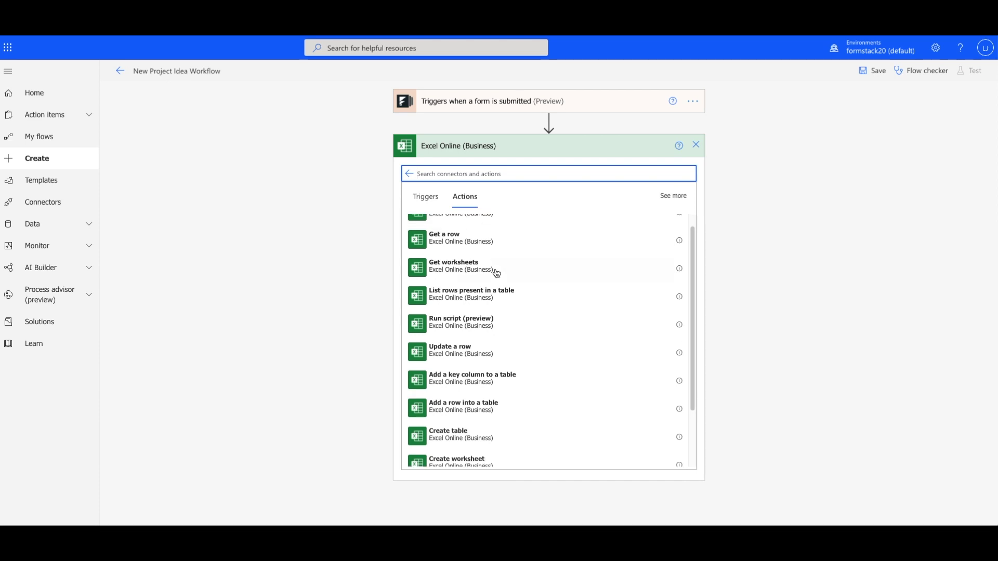
pyautogui.scroll(-1, 492, 291)
pyautogui.click(488, 370)
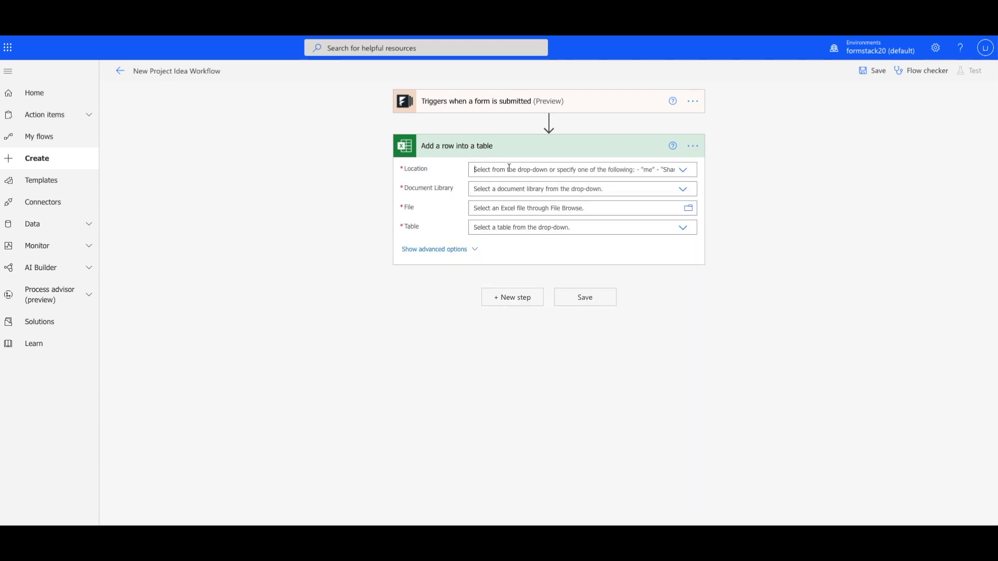
# Target Table1 of Idea Intake Spreadsheet.xlsx in the OneDrive for Business New Project Ideas folder.
pyautogui.click(509, 167)
pyautogui.click(510, 184)
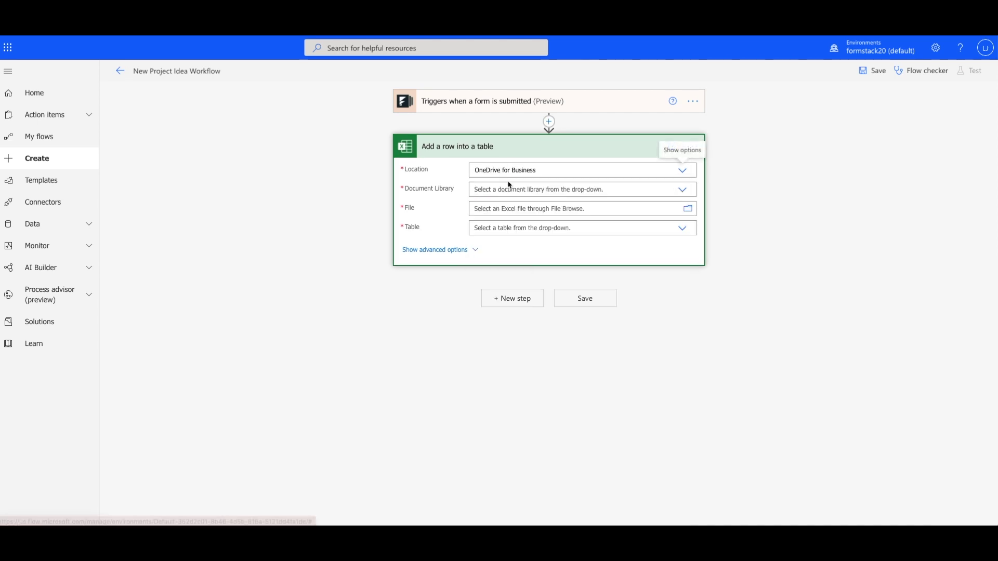
pyautogui.click(505, 189)
pyautogui.click(502, 205)
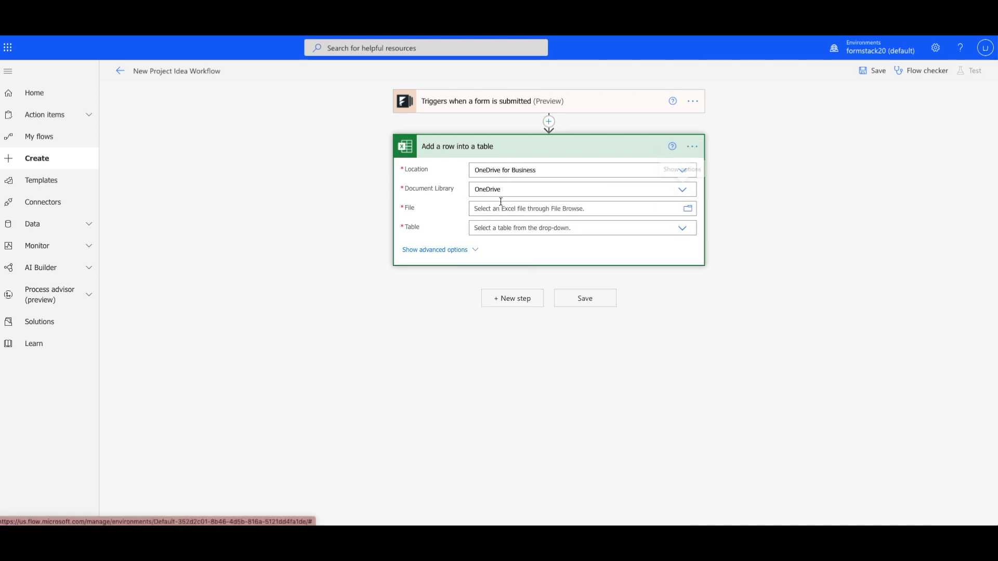
pyautogui.click(689, 210)
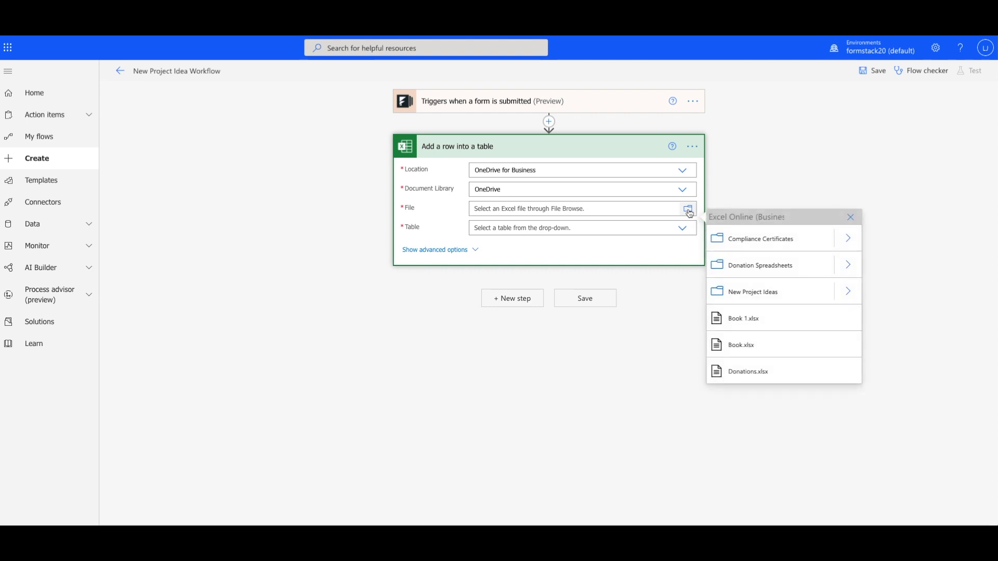
pyautogui.click(847, 292)
pyautogui.click(767, 238)
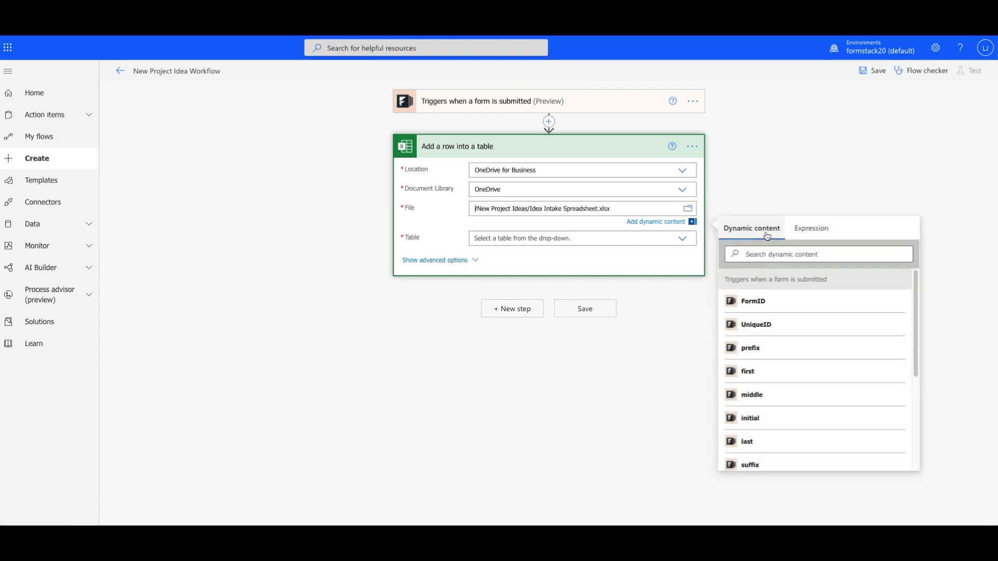
pyautogui.click(682, 230)
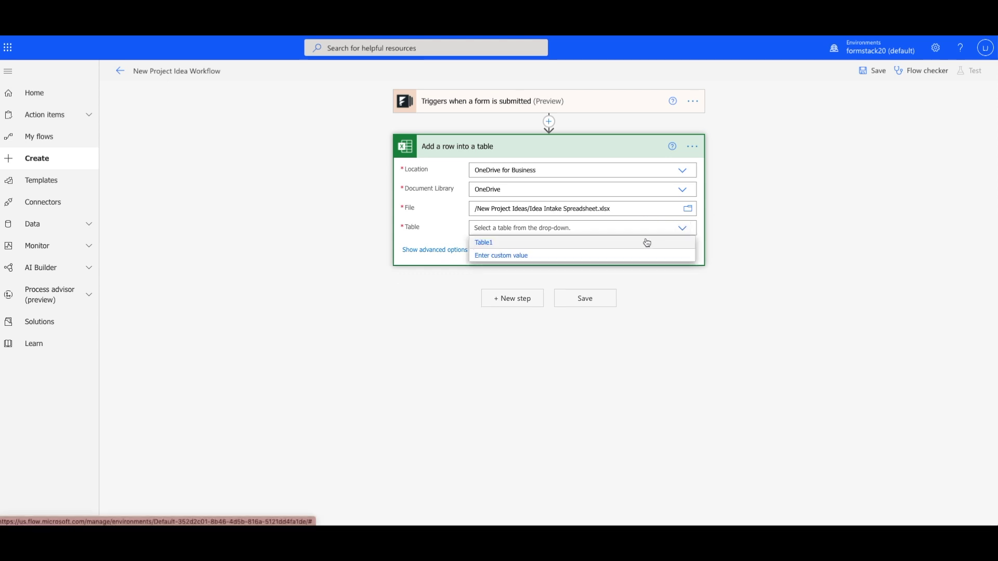
pyautogui.click(646, 242)
# Fill the Submitted On column with the utcNow() expression.
pyautogui.click(450, 250)
pyautogui.click(572, 306)
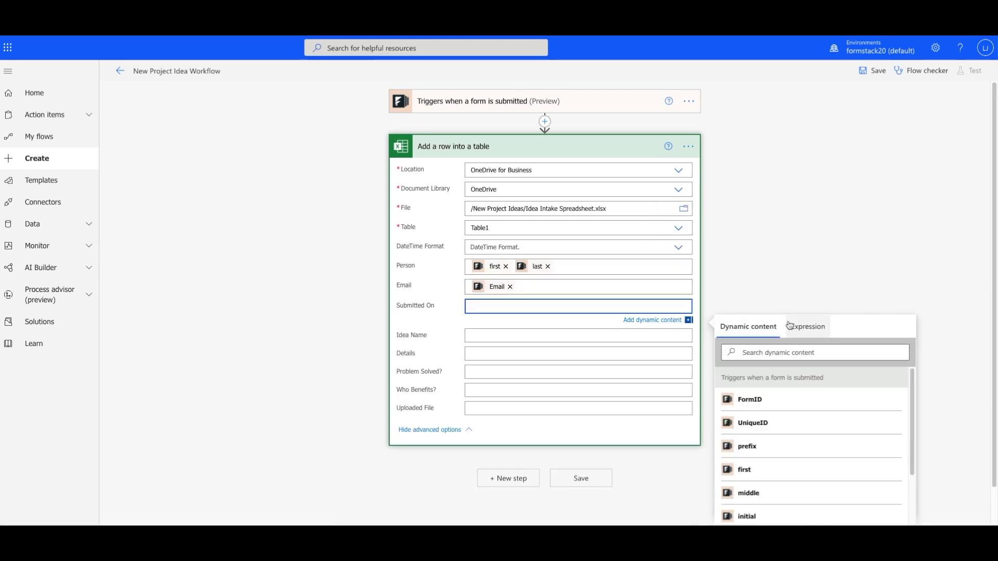
pyautogui.click(807, 326)
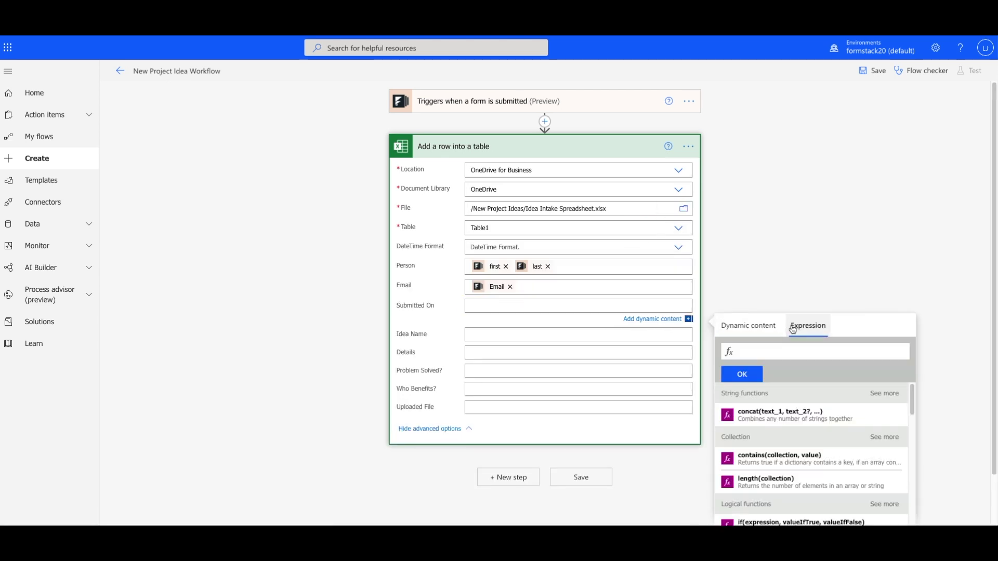
pyautogui.write('utc')
pyautogui.click(777, 360)
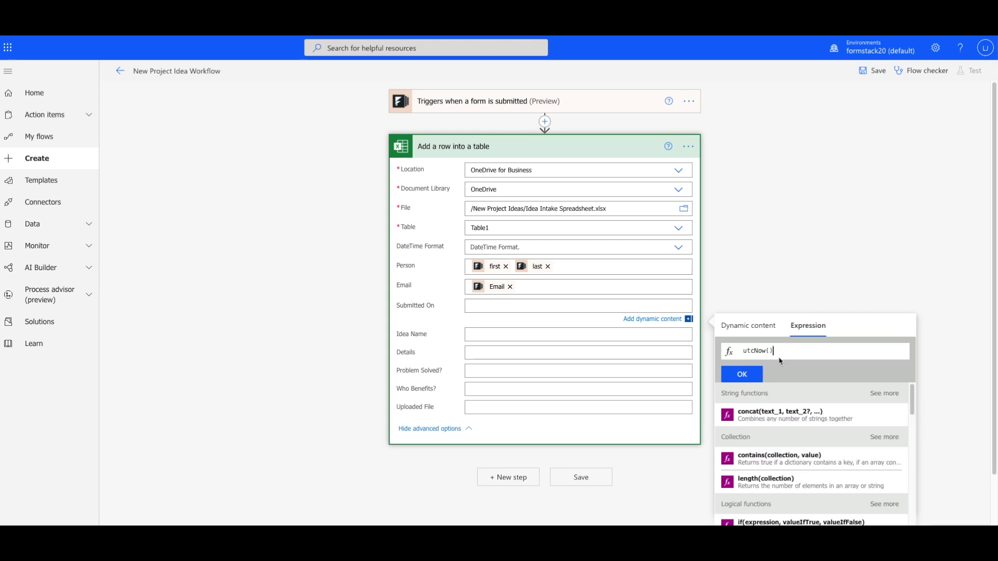
pyautogui.click(753, 373)
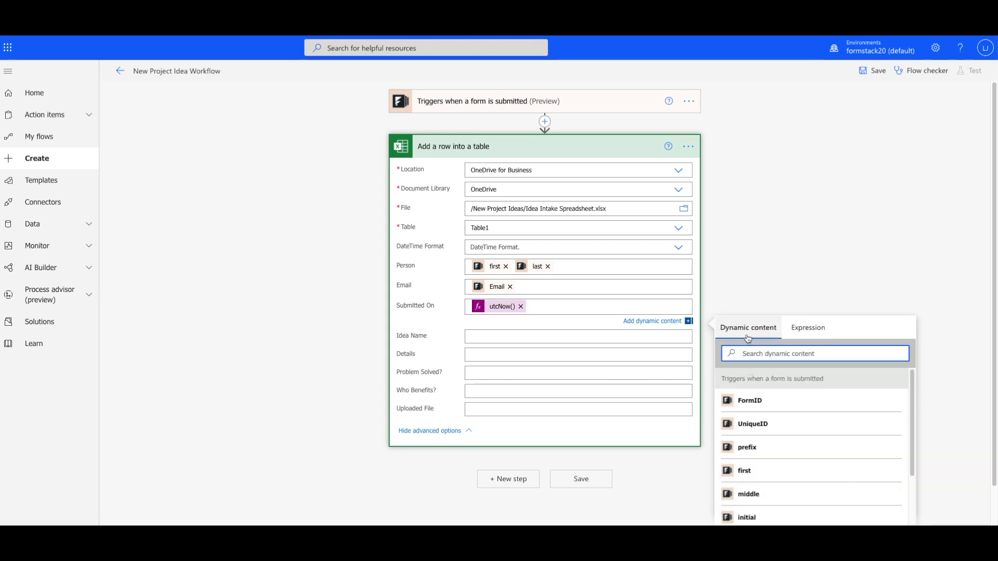
# Map idea title, description, problem, who-benefits and uploaded file answers into Idea Name, Details, Problem Solved, Who Benefits, Uploaded File.
pyautogui.click(650, 333)
pyautogui.scroll(-3, 771, 457)
pyautogui.click(769, 509)
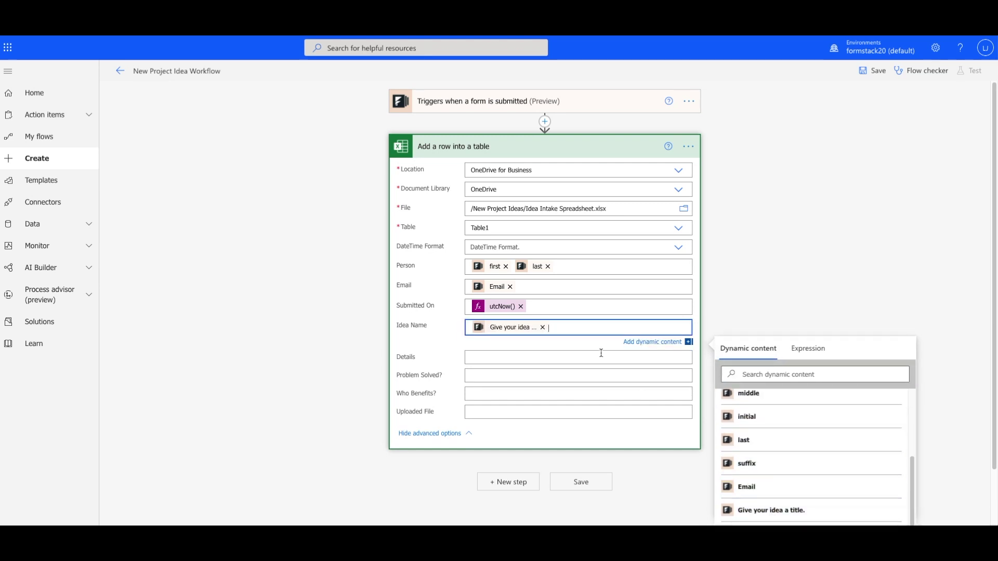
pyautogui.click(600, 353)
pyautogui.click(790, 468)
pyautogui.click(601, 343)
pyautogui.click(815, 505)
pyautogui.click(640, 352)
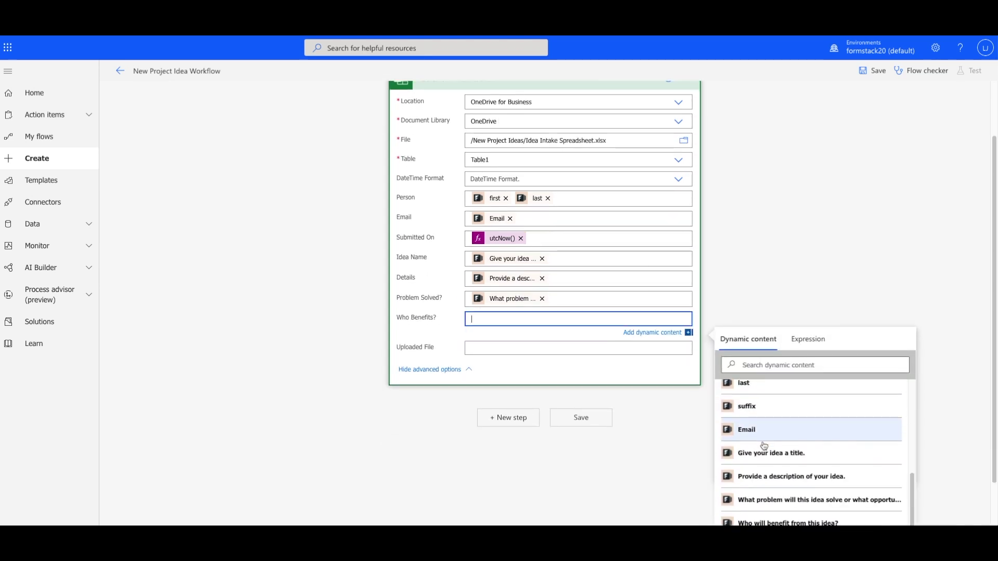
pyautogui.click(780, 485)
pyautogui.click(598, 358)
pyautogui.click(790, 513)
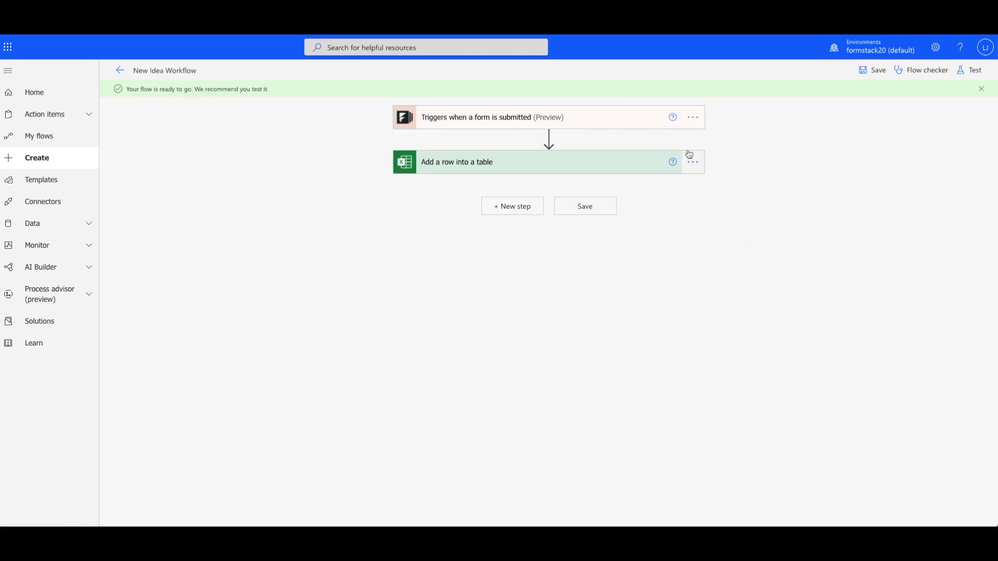
pyautogui.click(549, 137)
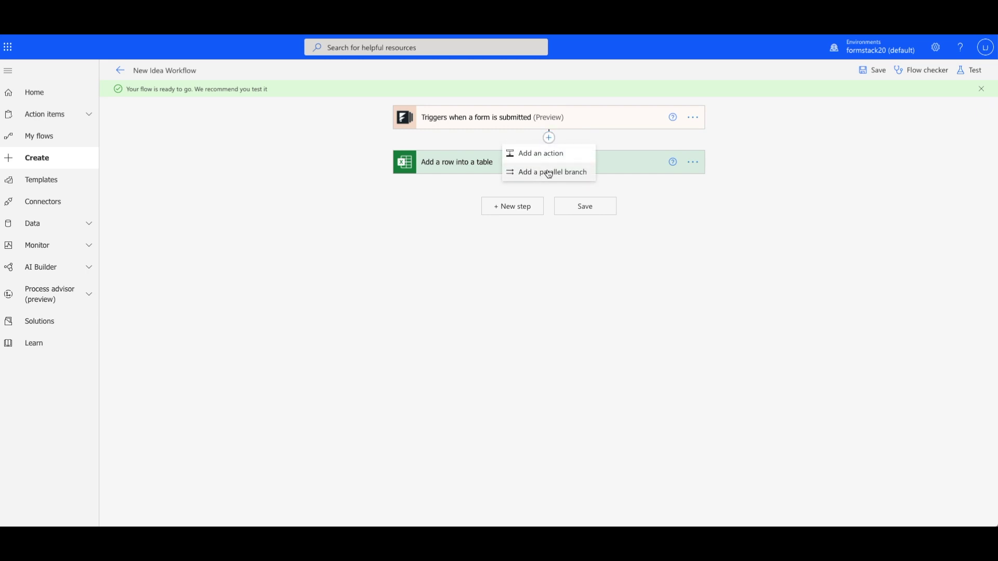
# Add a parallel Planner 'Create a task' step titled with the idea title answer.
pyautogui.click(549, 173)
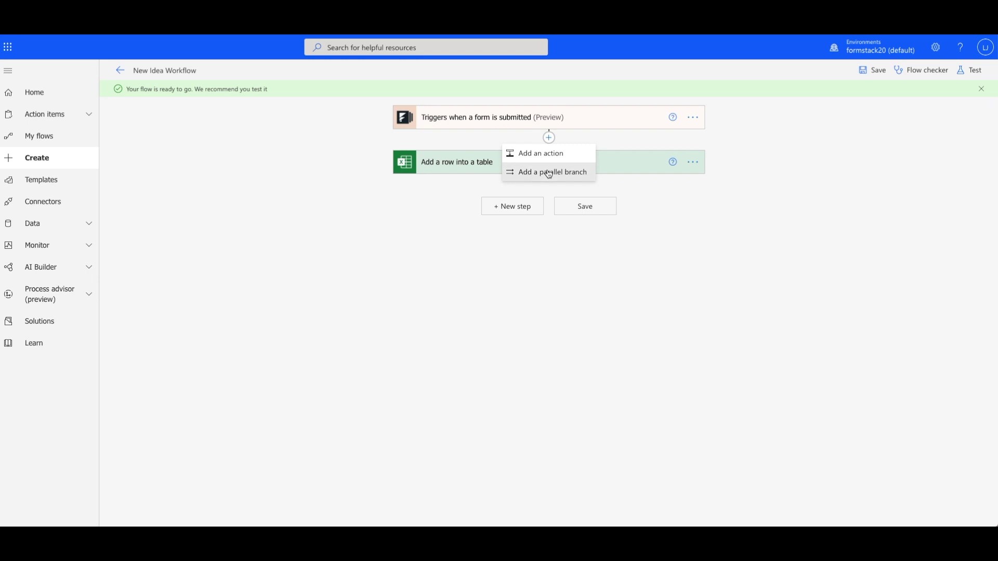
pyautogui.write('Planner')
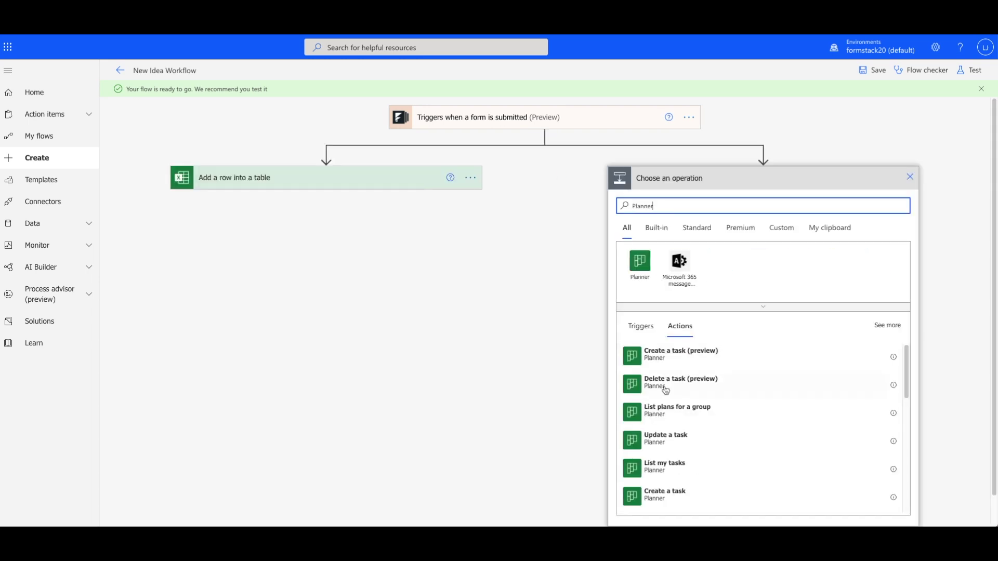
pyautogui.click(672, 493)
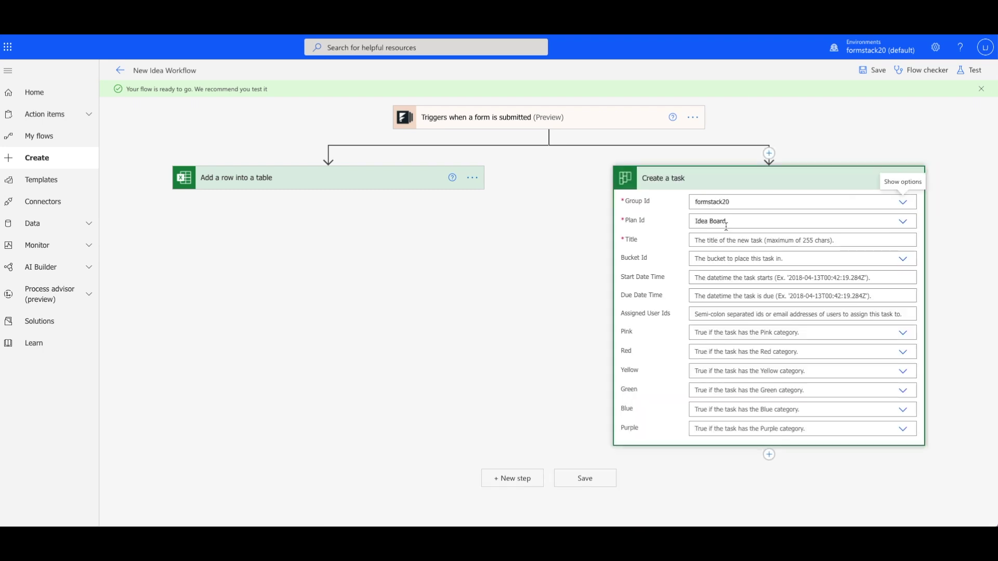
pyautogui.click(725, 241)
pyautogui.click(856, 462)
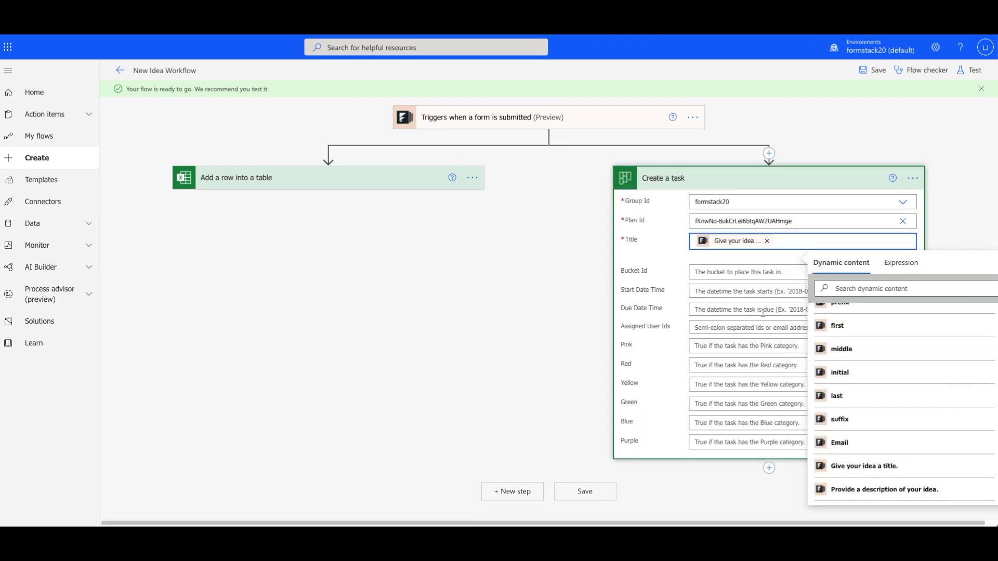
# Put the task in the Idea Intake bucket, start it at utcNow(), and assign it to the form's Email.
pyautogui.click(748, 272)
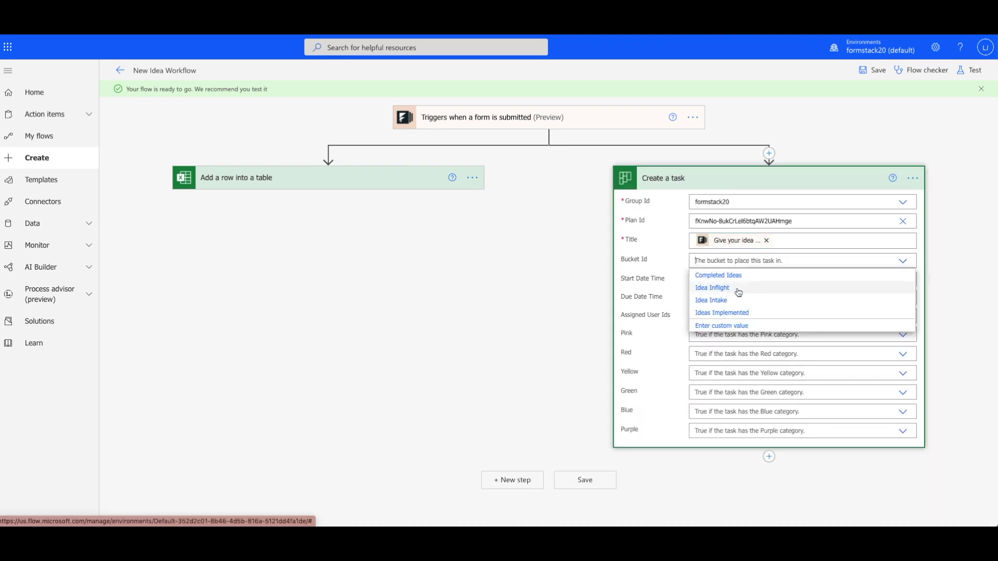
pyautogui.click(722, 300)
pyautogui.click(748, 279)
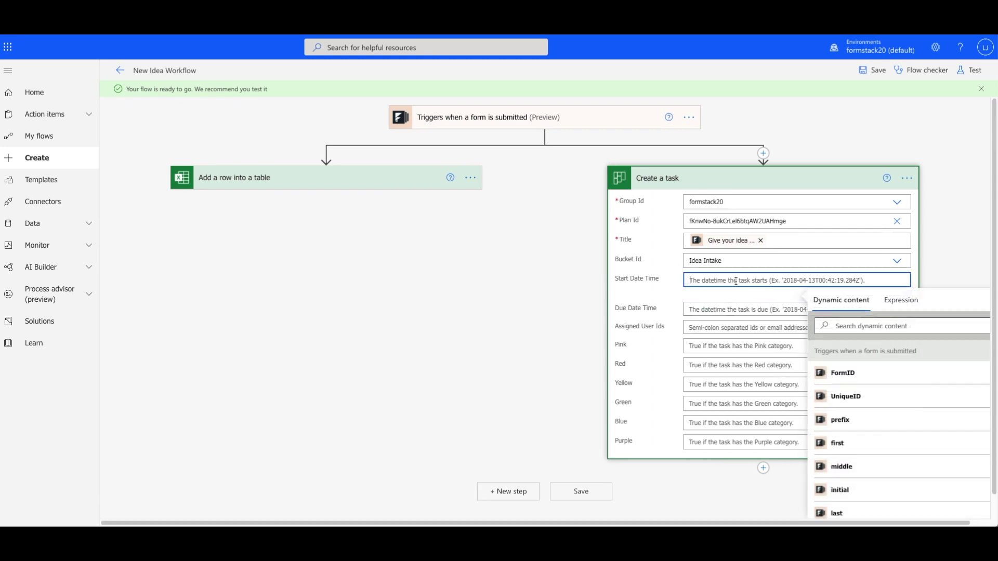
pyautogui.click(895, 306)
pyautogui.write('utcNow()')
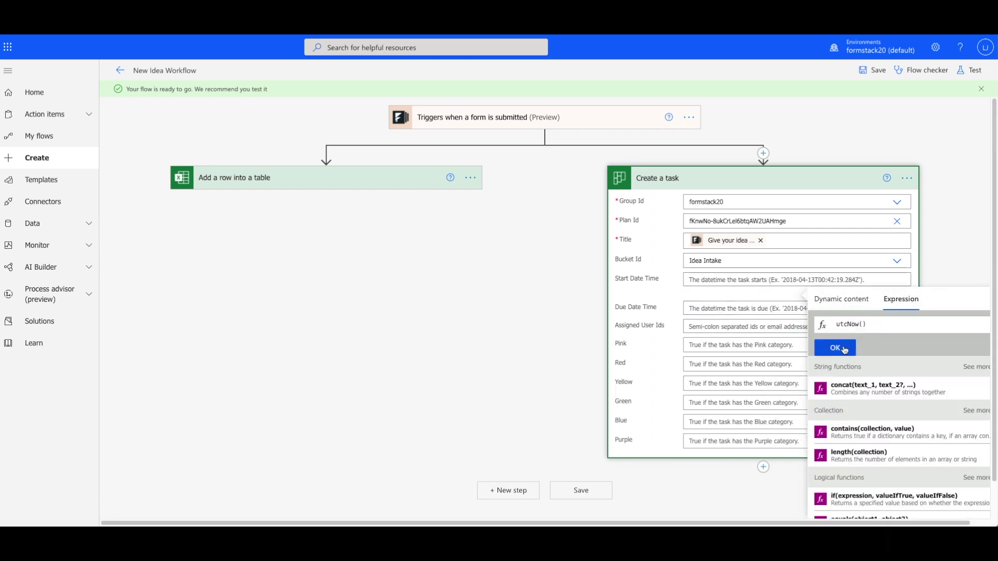
pyautogui.click(835, 347)
pyautogui.click(739, 329)
pyautogui.scroll(-2, 883, 457)
pyautogui.click(832, 483)
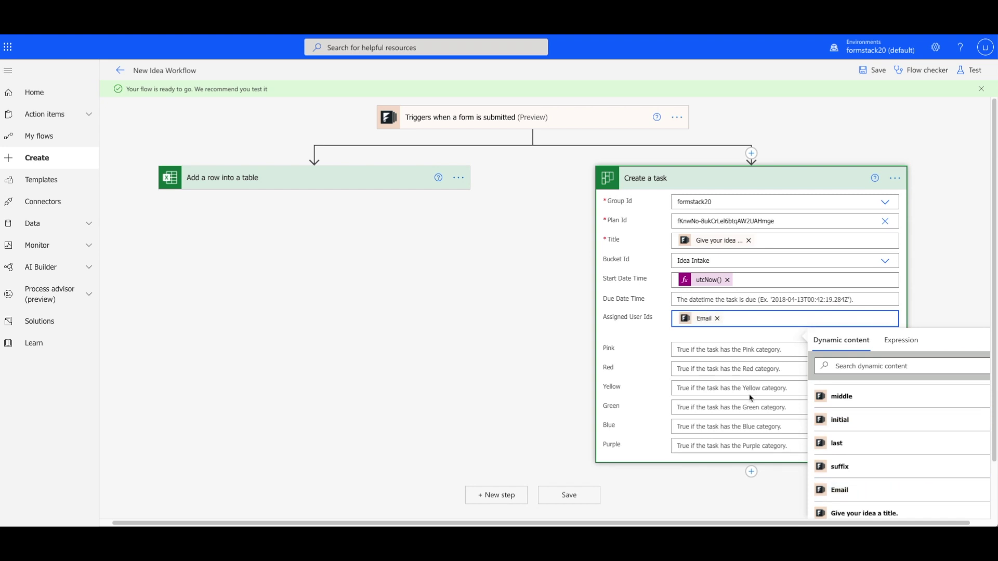
pyautogui.click(753, 376)
# Save and test the flow automatically using the most recent trigger run.
pyautogui.click(970, 69)
pyautogui.click(852, 124)
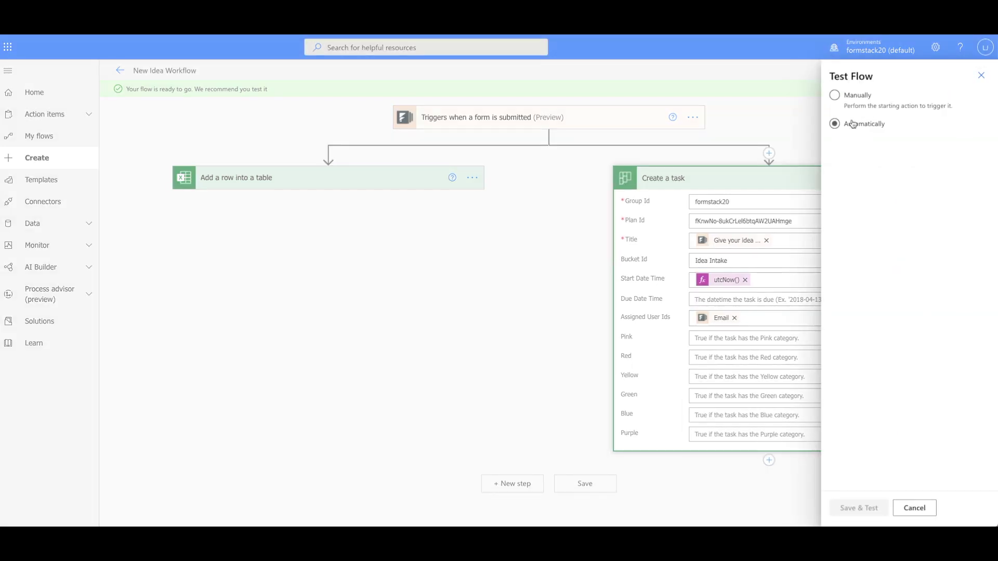
pyautogui.click(850, 142)
pyautogui.click(850, 164)
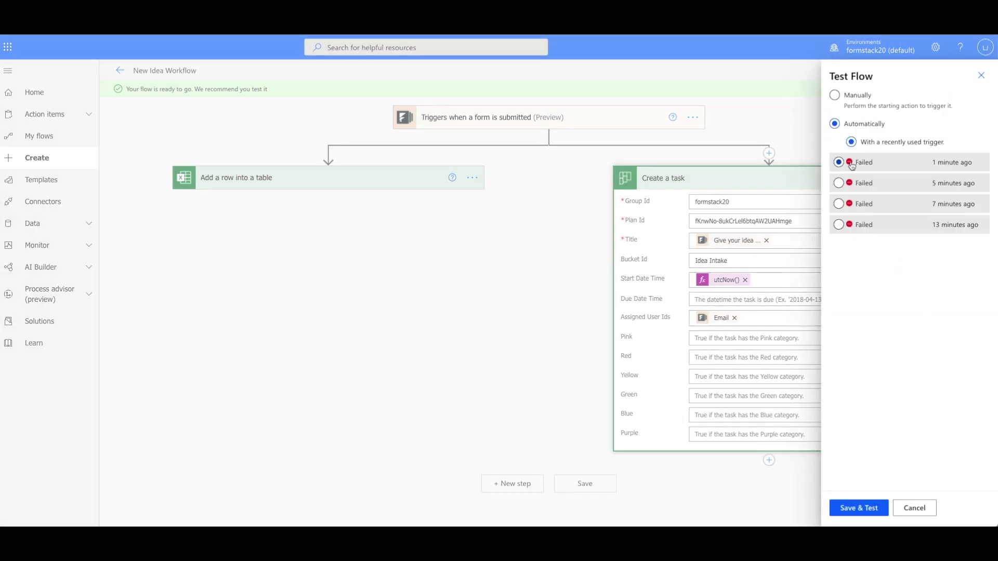
pyautogui.click(866, 507)
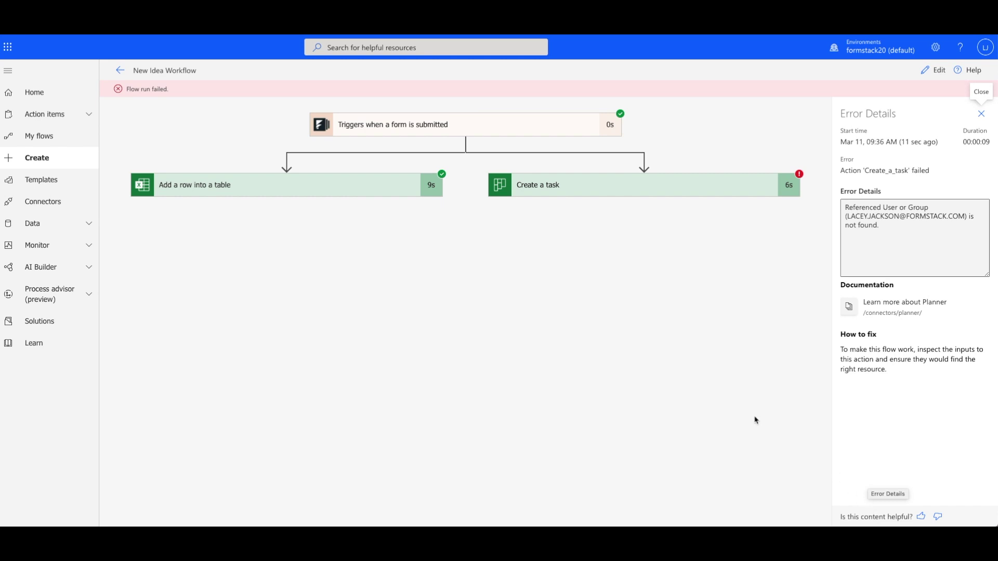
# Review the inputs and outputs of the failed Create a task step.
pyautogui.click(981, 113)
pyautogui.click(914, 187)
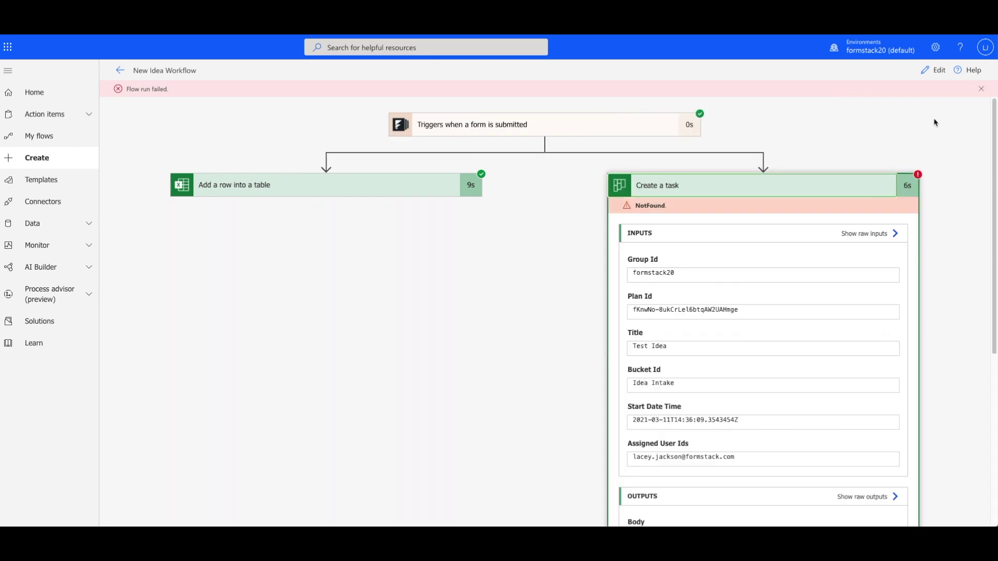
pyautogui.scroll(-2, 791, 330)
pyautogui.scroll(-1, 810, 445)
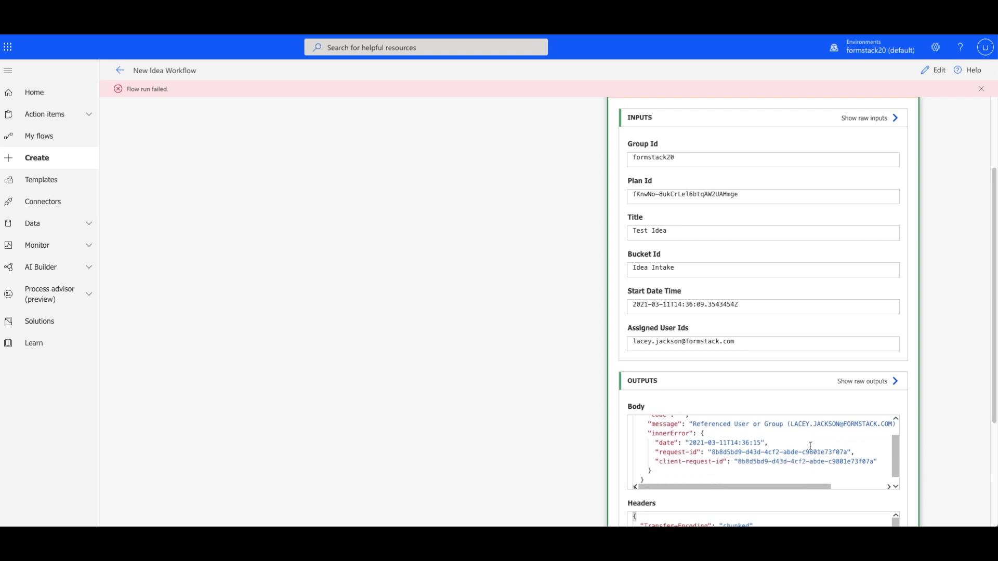
pyautogui.scroll(-4, 809, 445)
pyautogui.scroll(5, 809, 446)
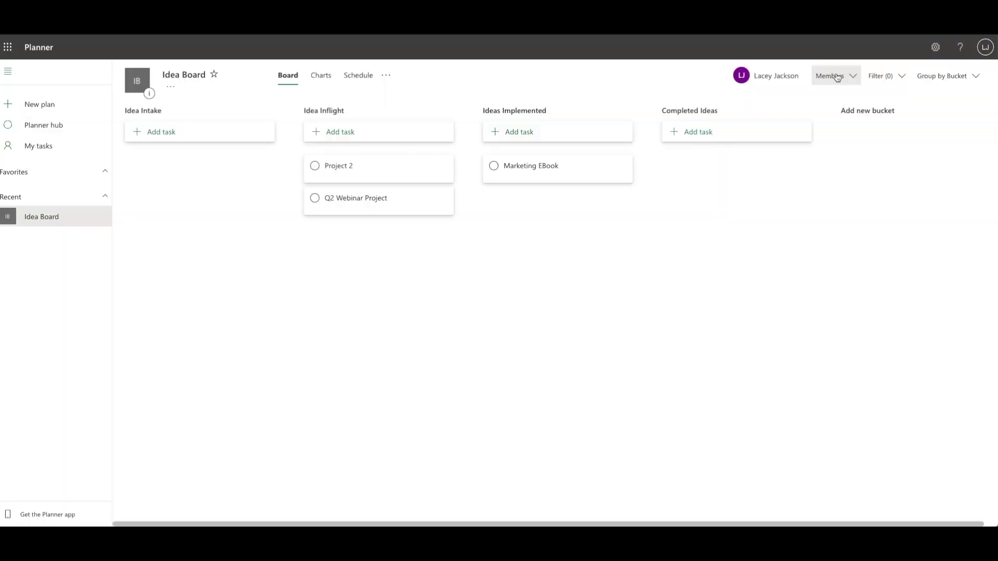
# Check the Idea Board plan's members and search for a person to add.
pyautogui.click(836, 76)
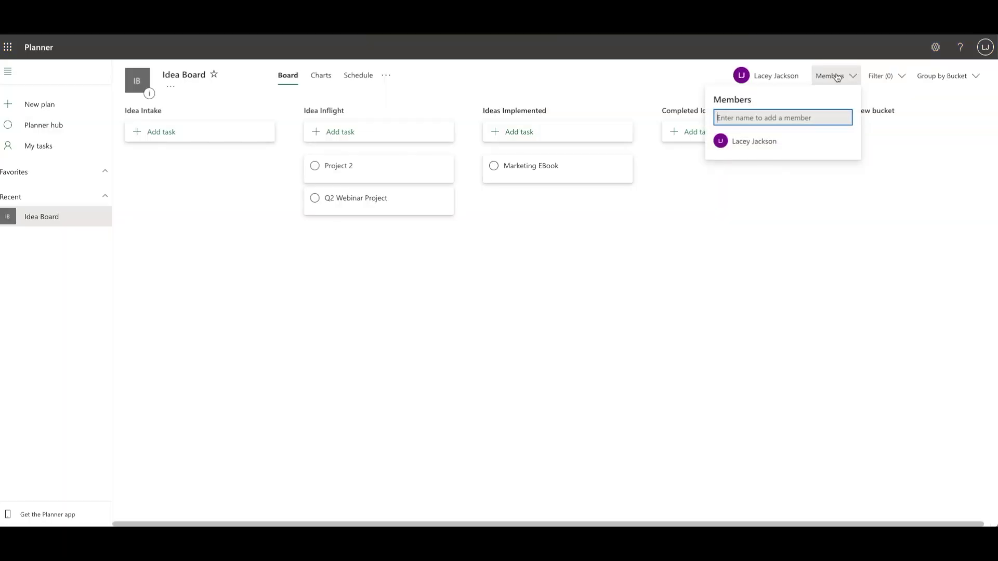
pyautogui.click(836, 77)
pyautogui.click(831, 77)
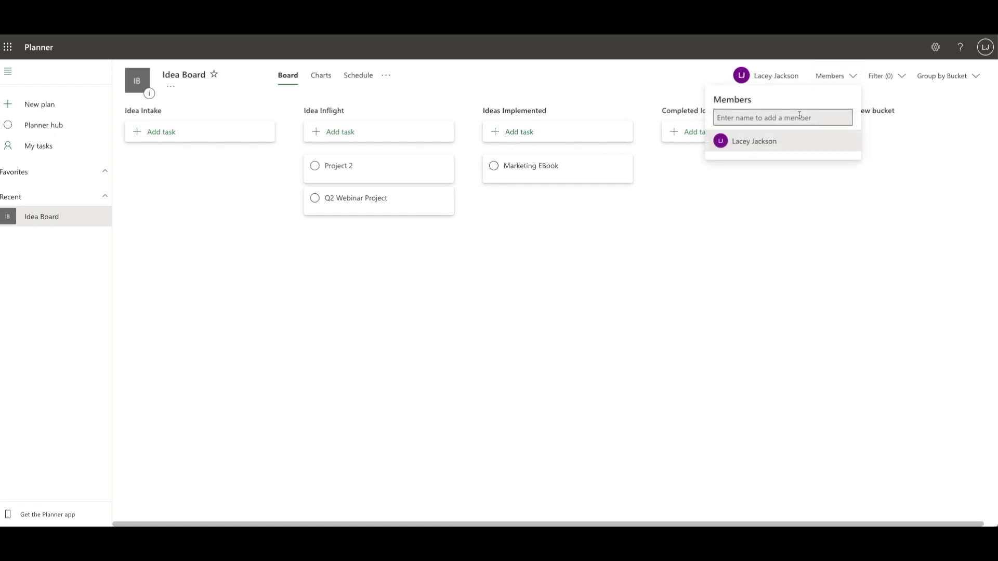
pyautogui.write('La')
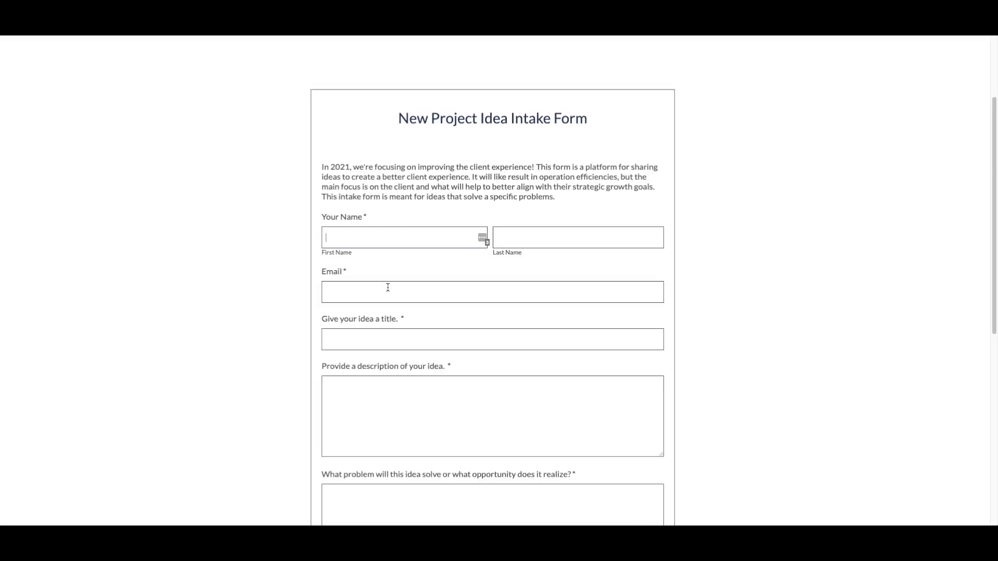
pyautogui.write('La')
# Submit a test idea 'Best Idea Ever' with the tester's email and test answers.
pyautogui.click(540, 292)
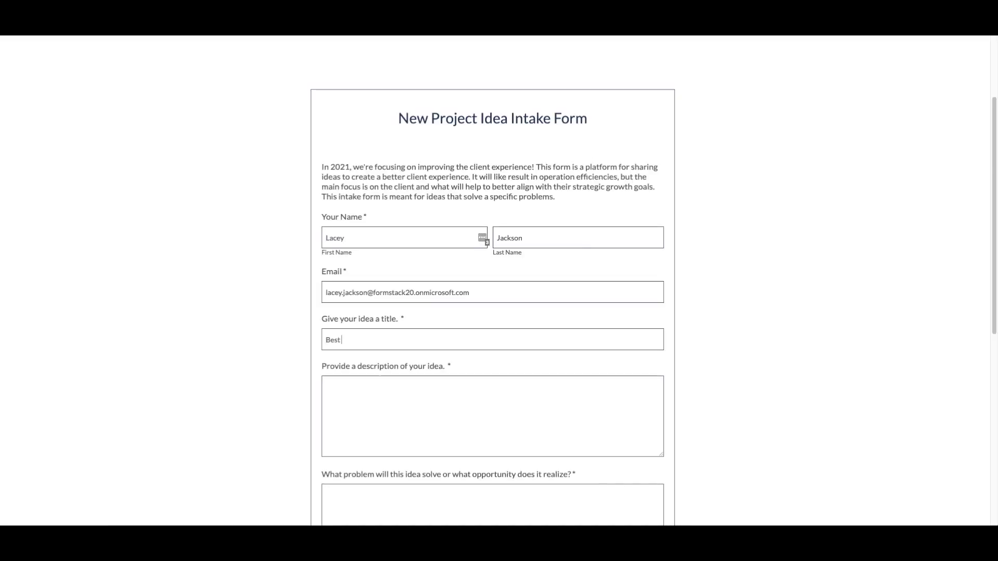
pyautogui.write('Test Test')
pyautogui.scroll(-5, 492, 311)
pyautogui.write('TestTest')
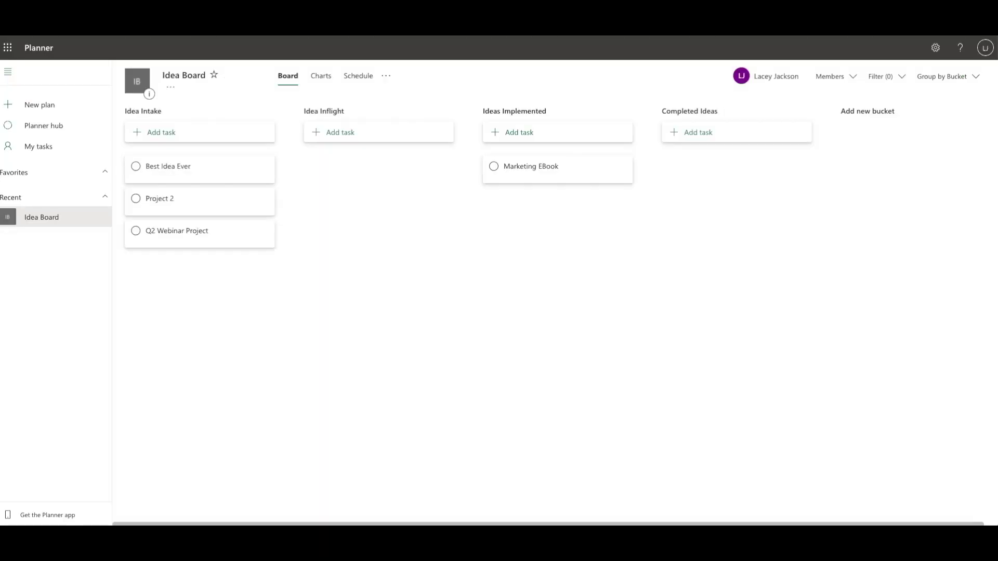
# Open the Best Idea Ever task card in the Idea Intake bucket to view its details.
pyautogui.click(210, 180)
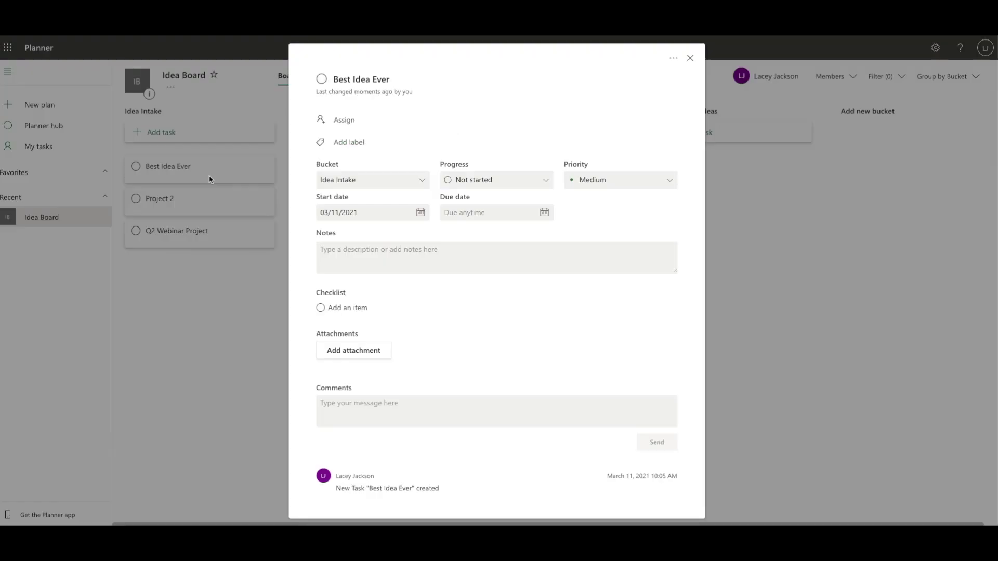